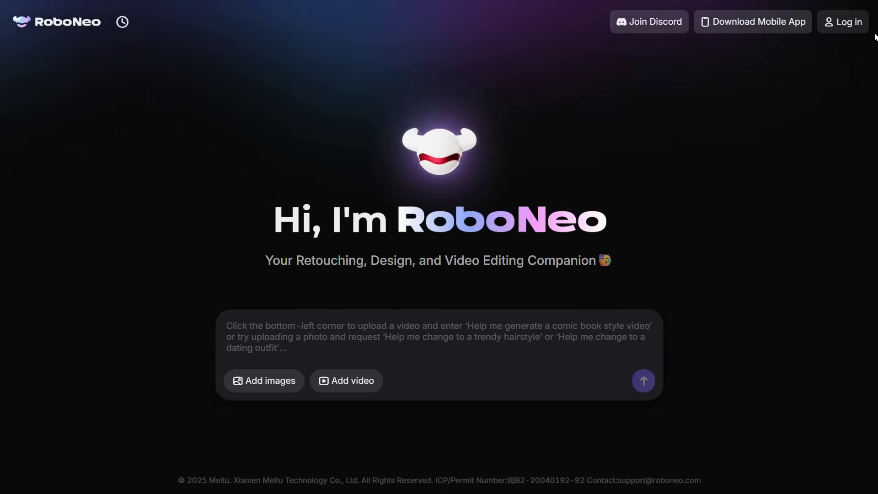
- Sign in to RoboNeo by email, switching to Register with email and entering the account email
left_click(846, 27)
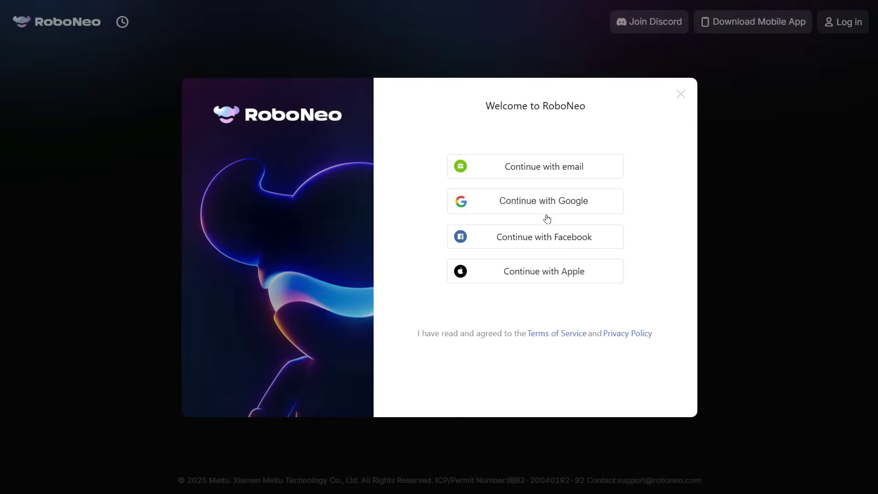
left_click(540, 167)
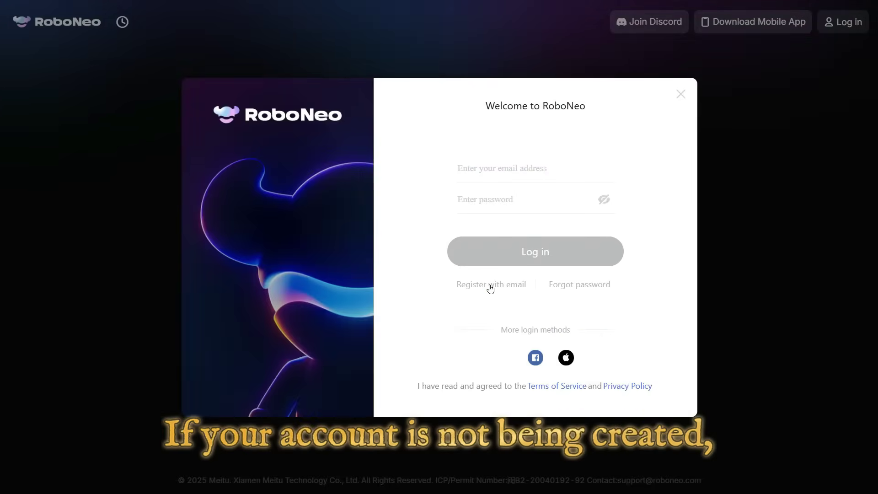
left_click(489, 287)
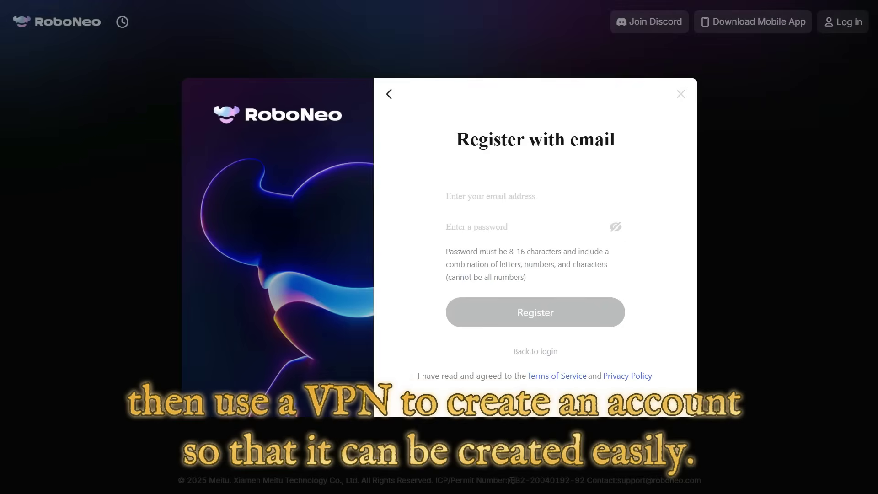
left_click(496, 193)
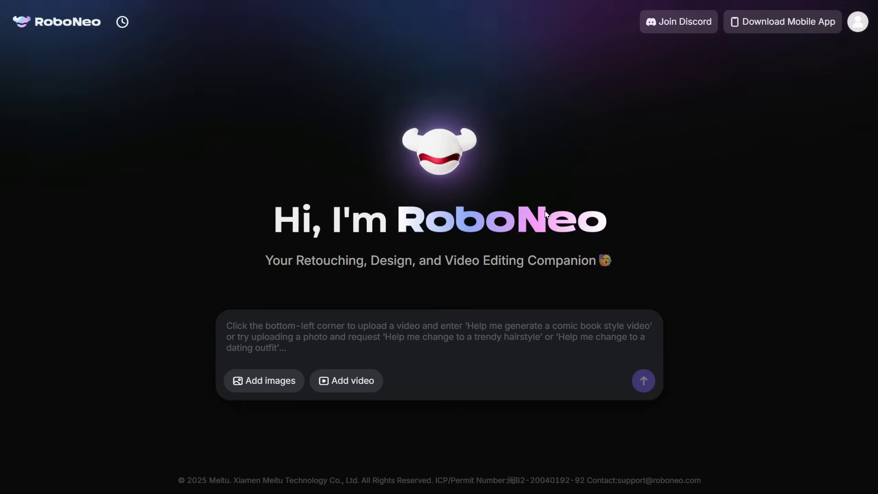
- Paste and send the prompt for a woman in a tan coat on a snowy street of lit cottages
left_click(279, 340)
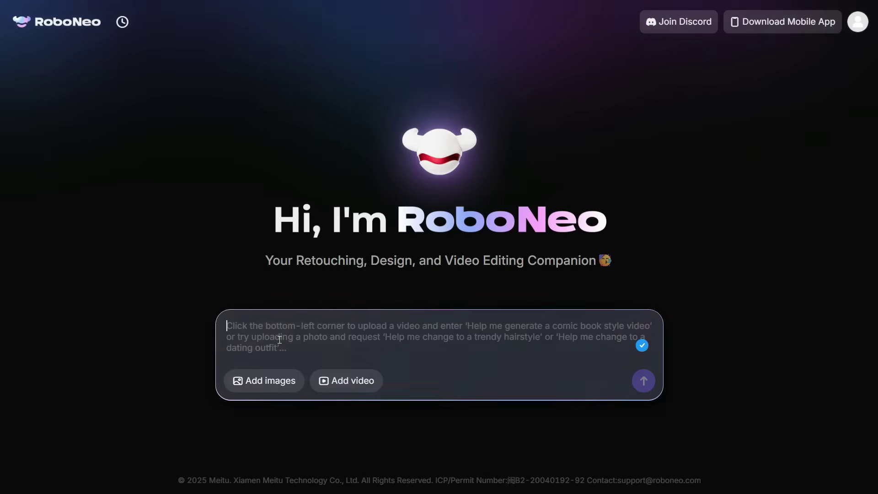
type("A beautiful woman strolls down a snow-covered street, surrounded by charming, illuminated cottages, She wears a warm, tan coat and a cozy scarf, with her hands tucked into her pockets.")
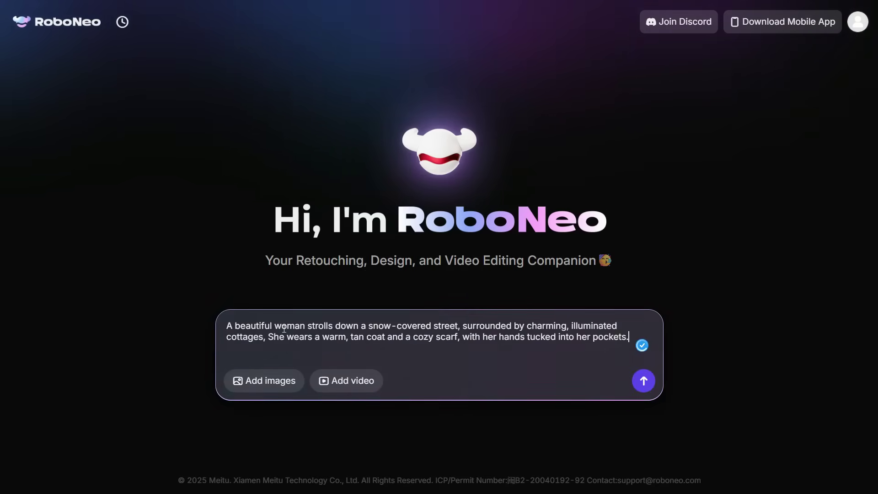
left_click(649, 385)
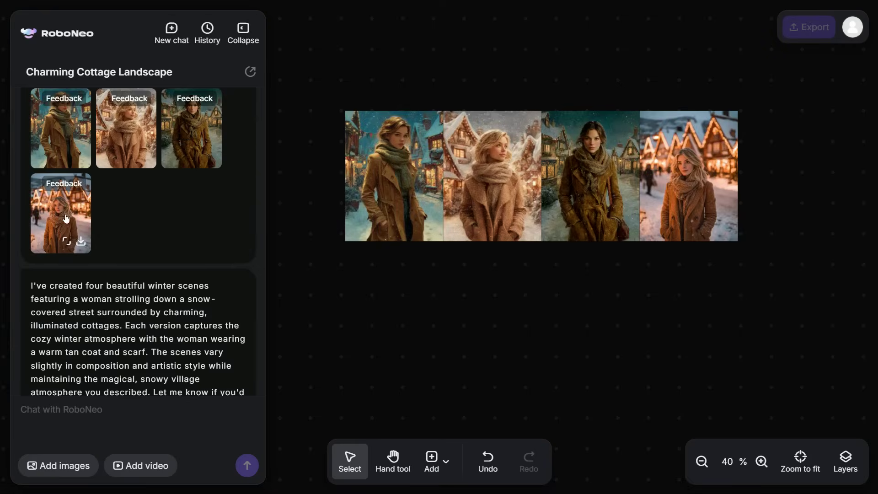
- Add the second winter-street image to the chat and inspect its thumbnail in full-size preview
left_click(497, 182)
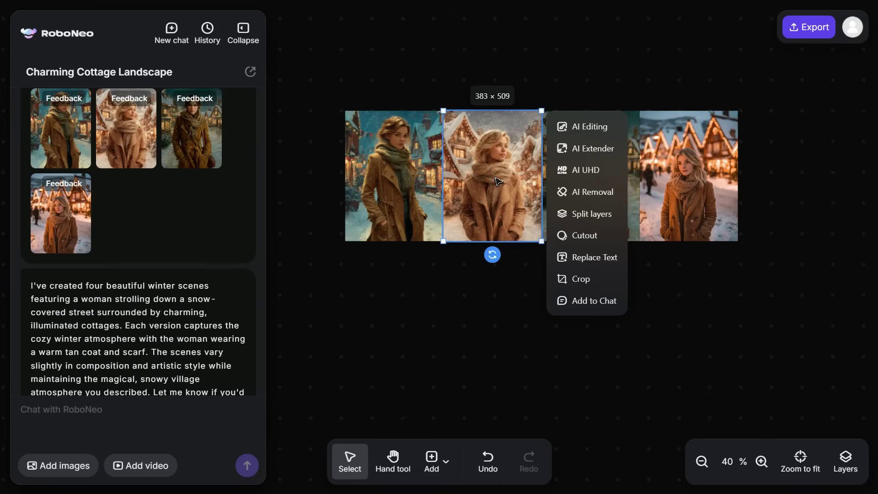
left_click(591, 301)
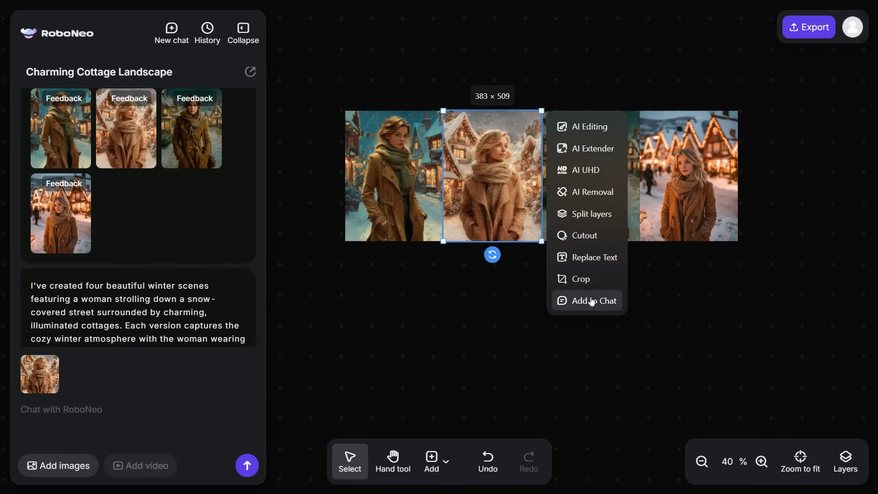
mouse_move(33, 363)
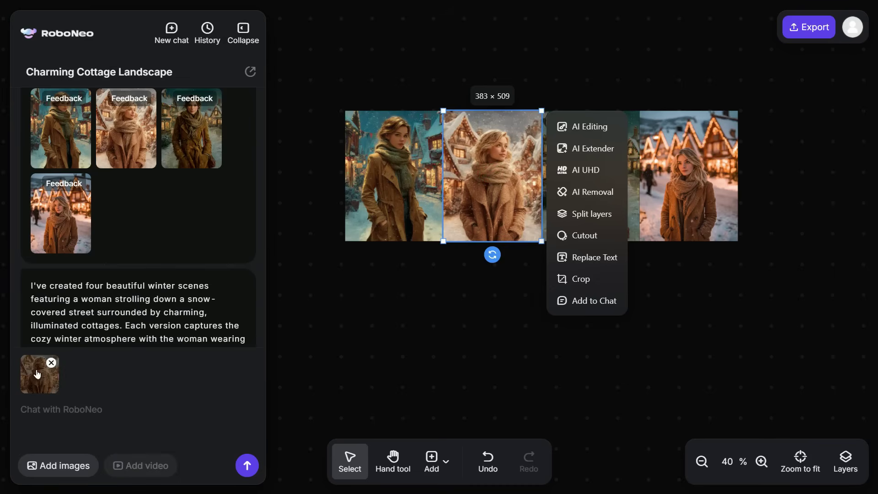
left_click(39, 382)
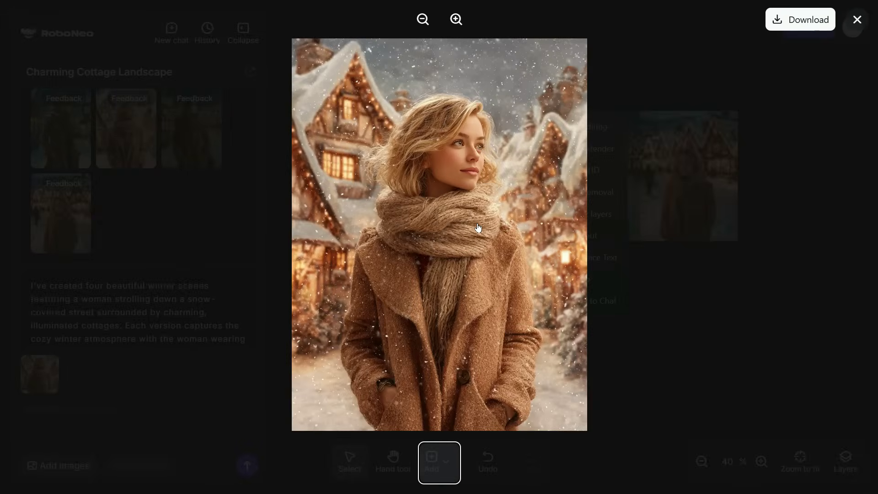
scroll(478, 228, "up", 2)
scroll(478, 229, "down", 3)
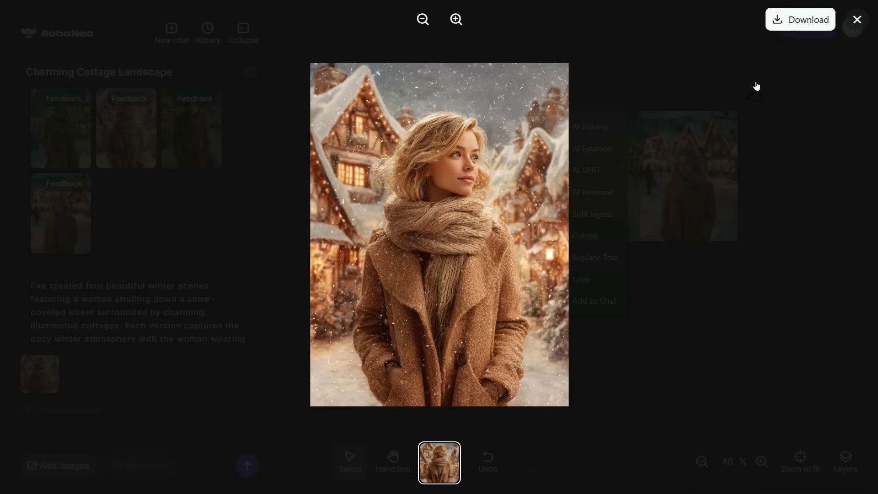
- AI-extend the second portrait to 16:9 (1103 × 620) with a Christmas tree, then attach and preview it
left_click(858, 21)
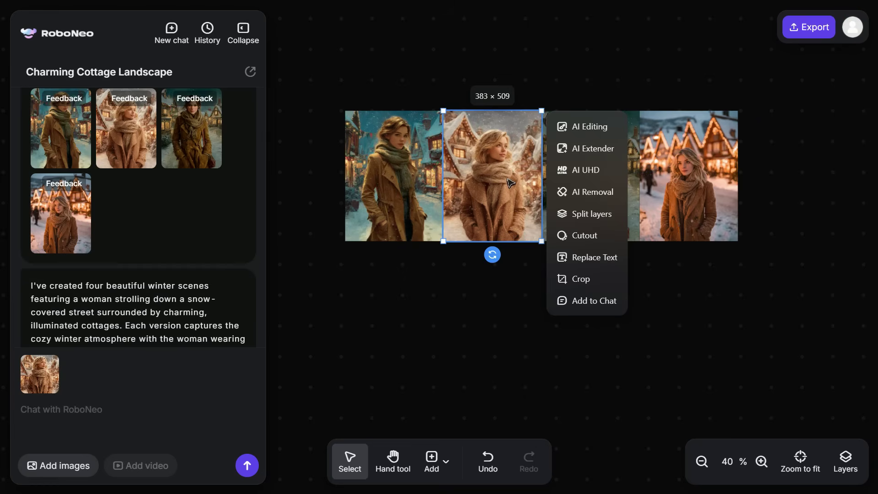
left_click(586, 149)
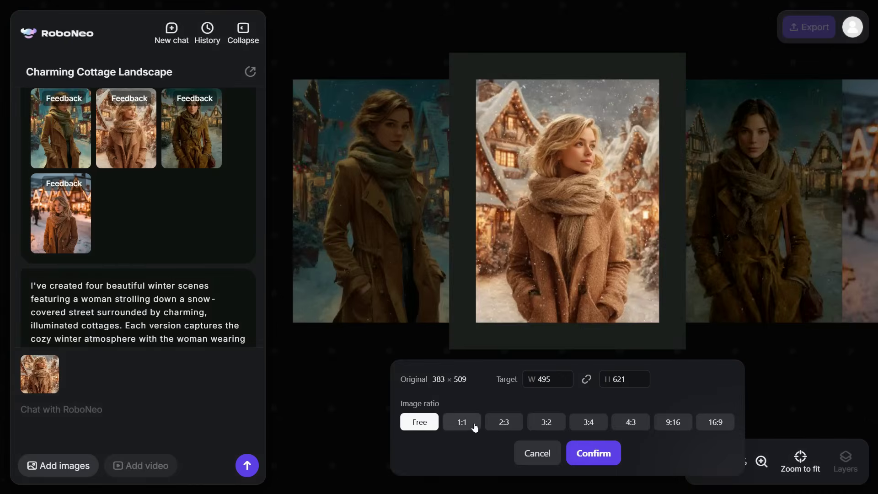
left_click(716, 422)
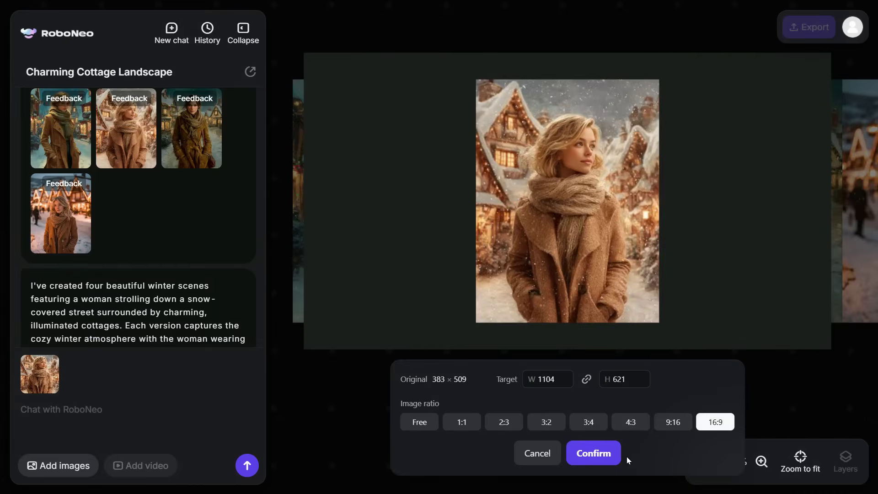
left_click(603, 455)
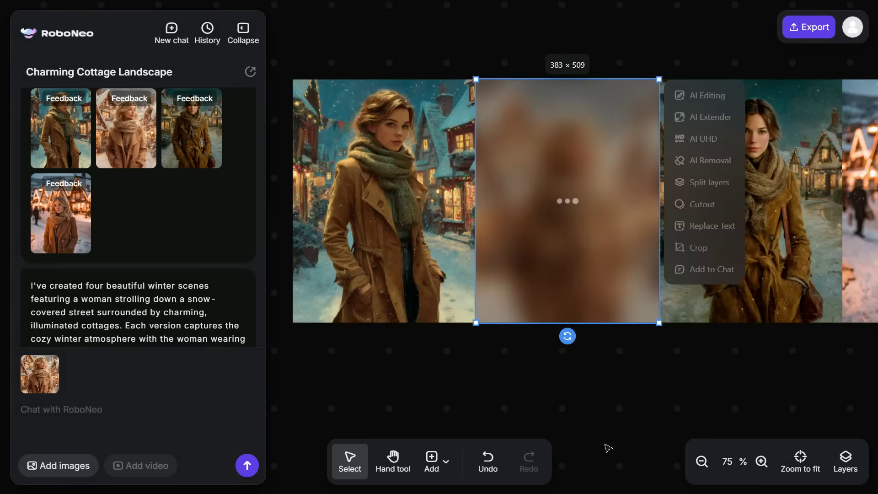
left_click(705, 461)
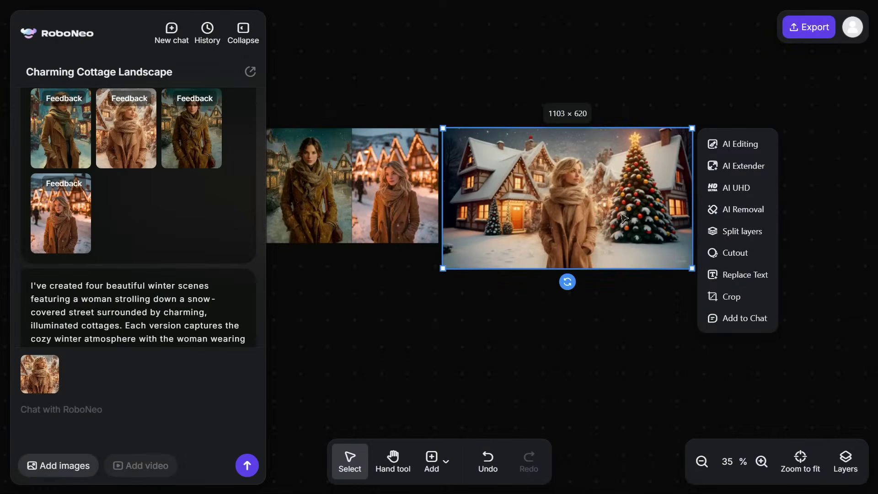
left_click(749, 323)
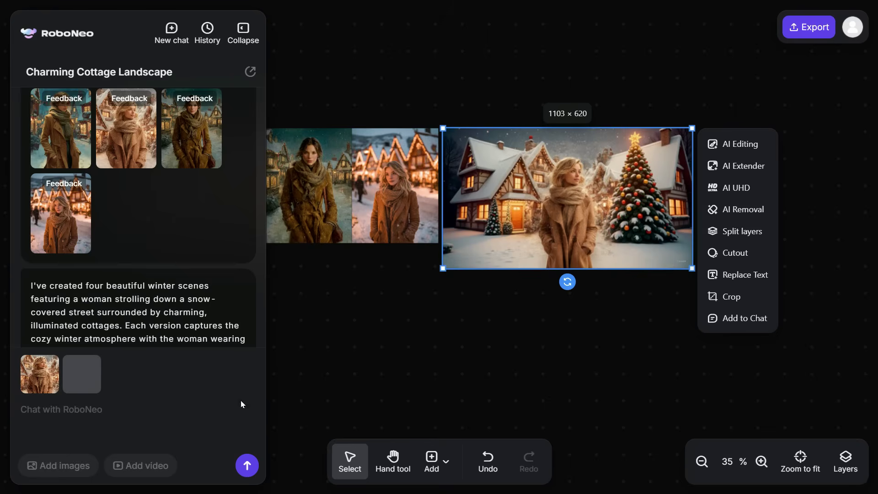
left_click(80, 380)
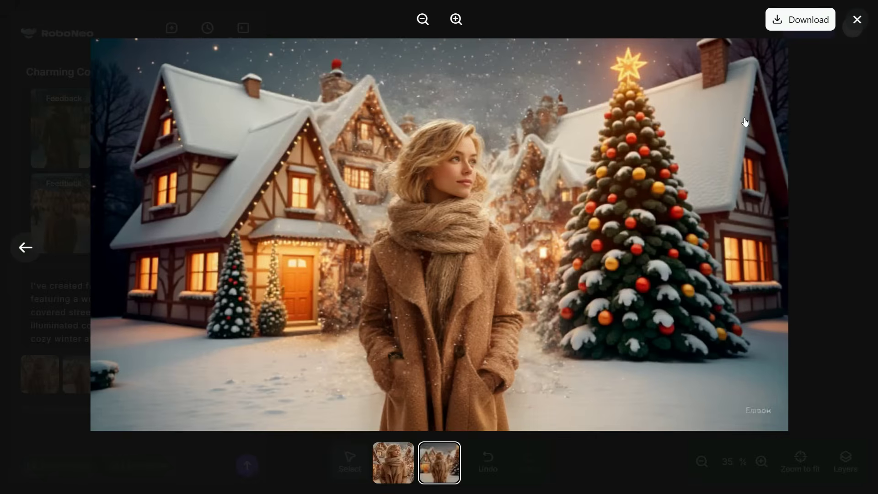
- Upscale the Christmas-tree scene to 4412 × 2480, attach it to the chat and zoom in to inspect it
left_click(858, 21)
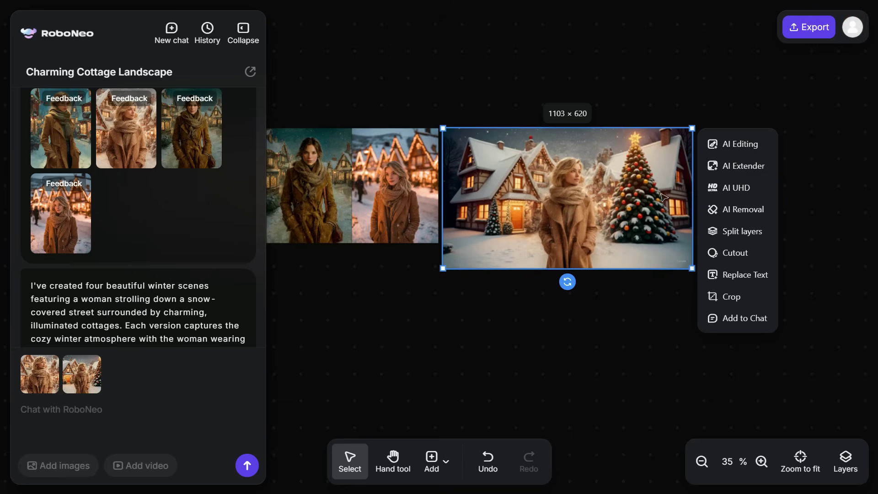
left_click(738, 189)
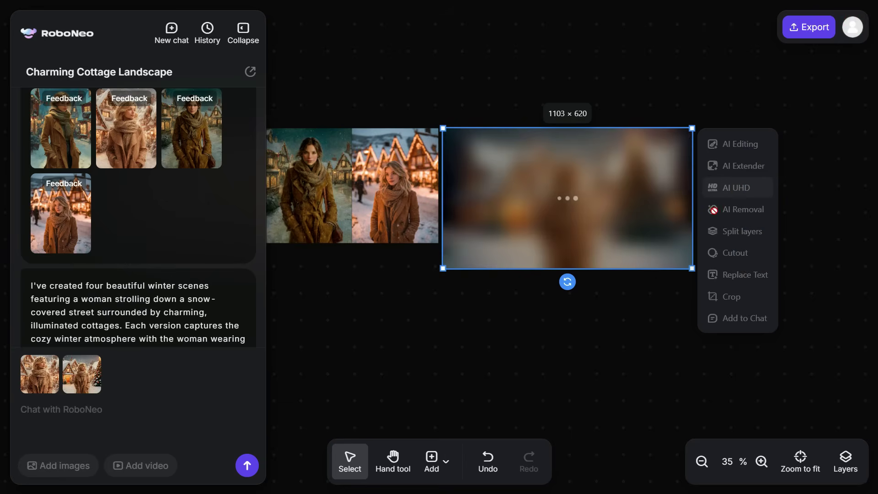
left_click(731, 320)
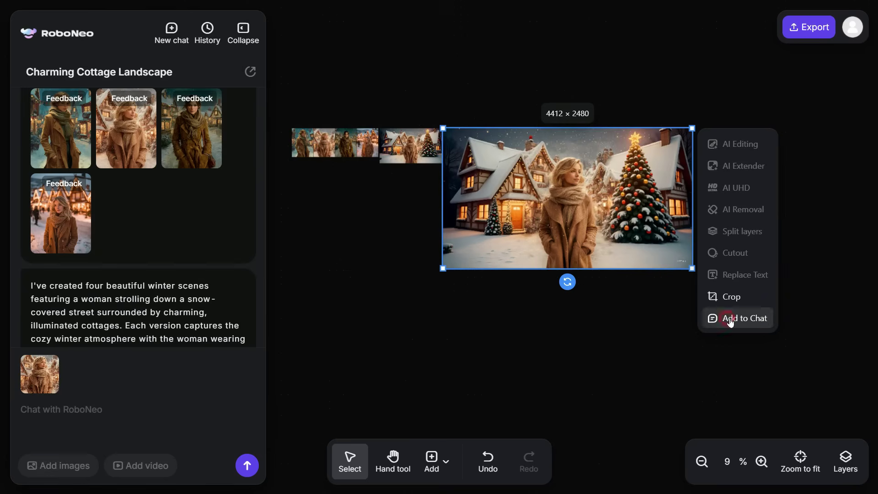
left_click(78, 381)
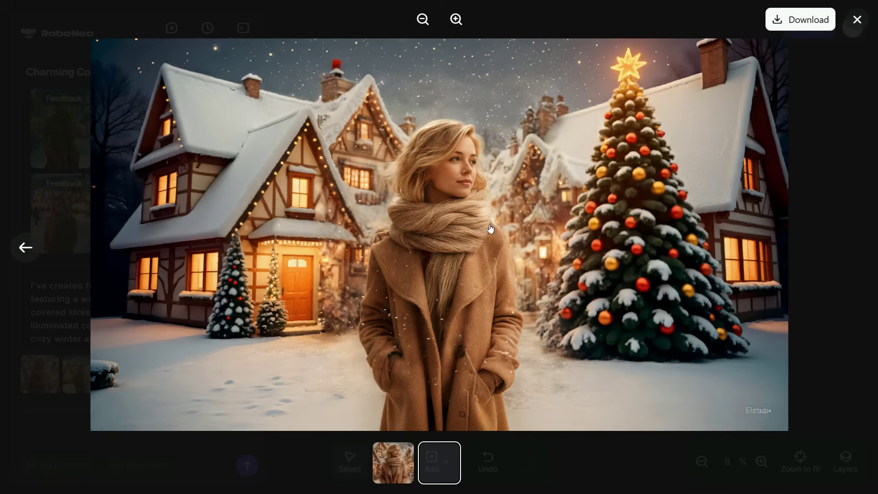
scroll(489, 213, "up", 3)
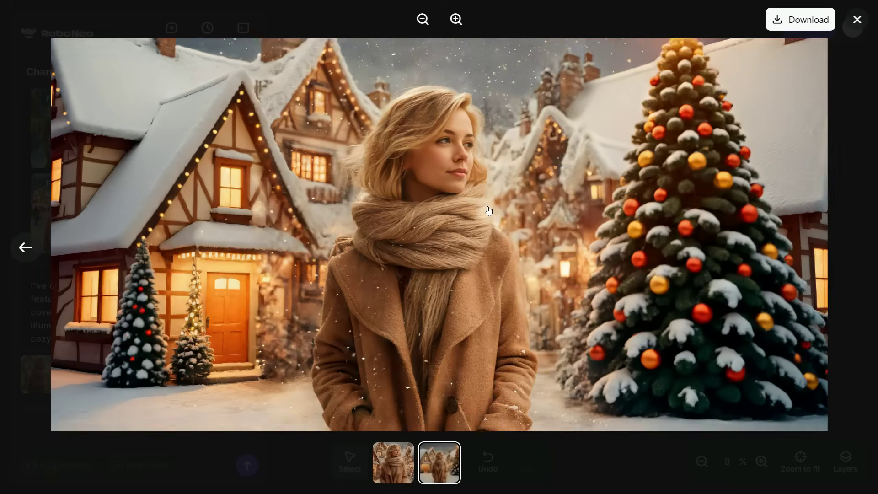
scroll(447, 206, "up", 2)
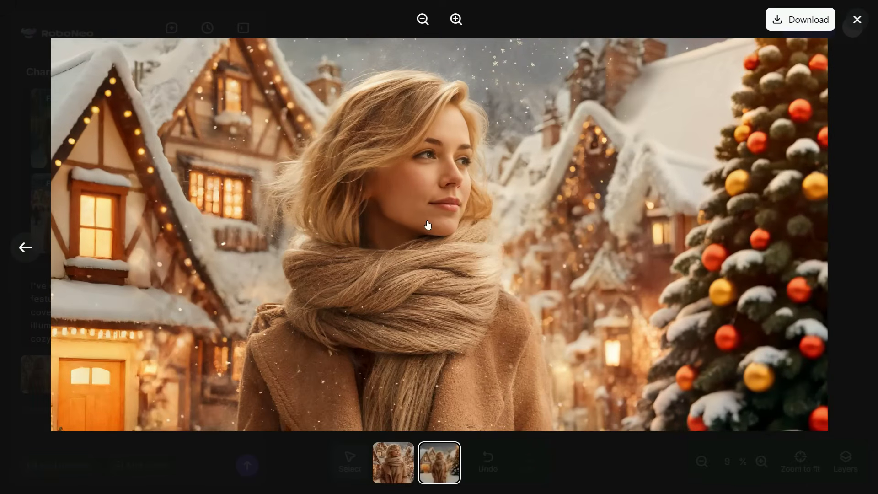
scroll(430, 218, "up", 1)
scroll(396, 205, "down", 3)
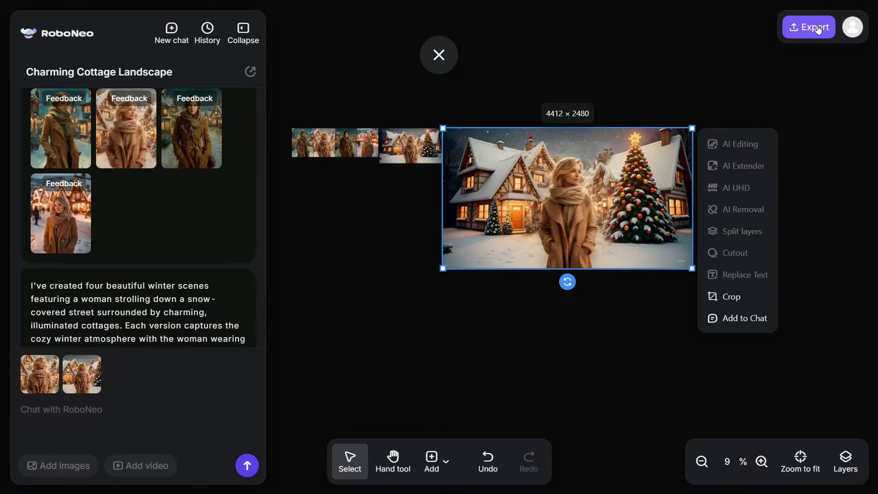
- Export the winter image as JPG, then resize it on the canvas to 3507 × 1971
left_click(812, 27)
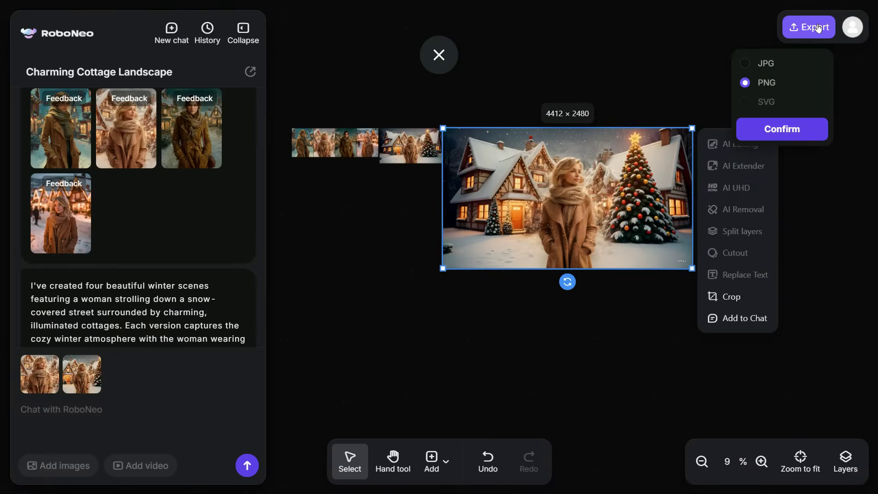
left_click(746, 63)
left_click(791, 129)
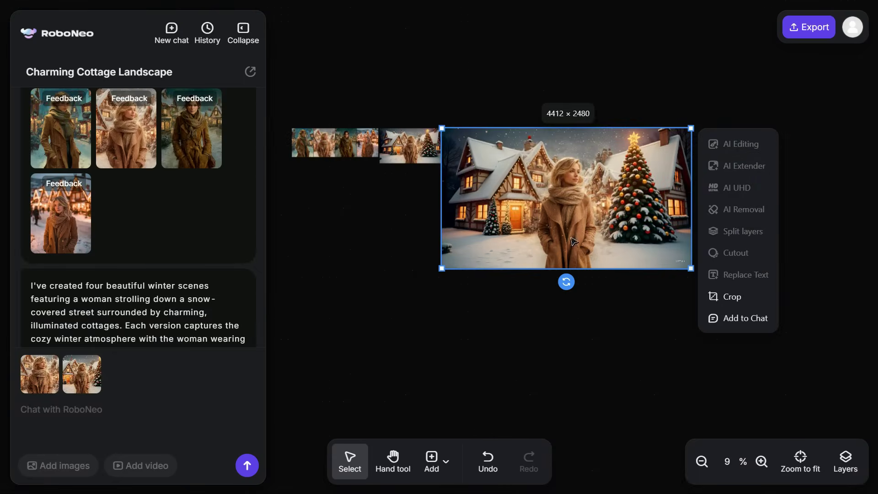
left_click_drag(692, 129, 640, 157)
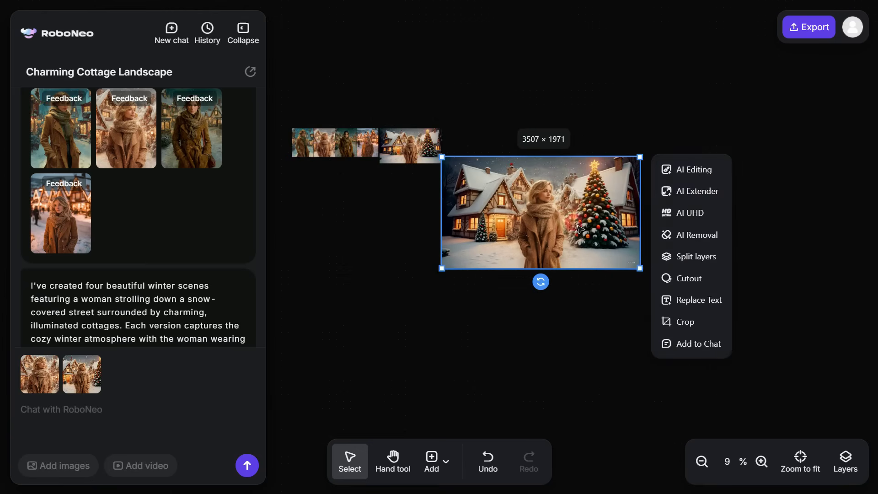
- Brush the snow left of the woman and generate the edit 'The cat is sitting here'
left_click(695, 170)
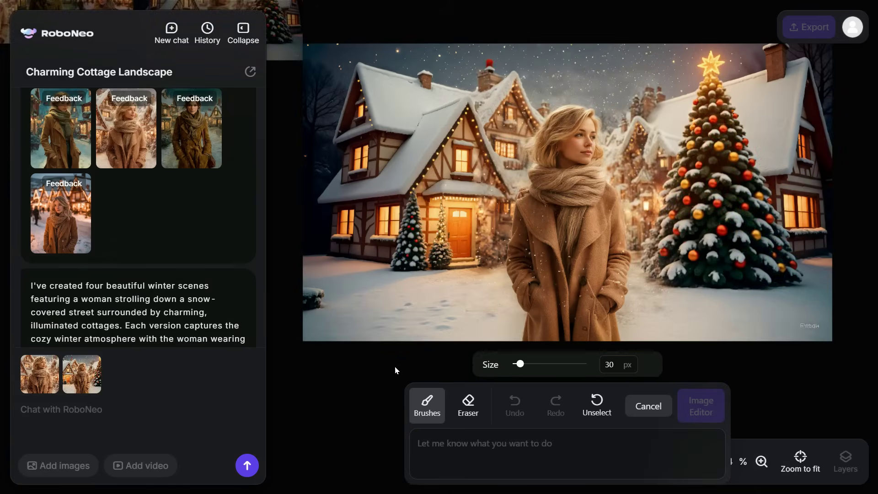
left_click_drag(400, 304, 429, 301)
left_click(449, 446)
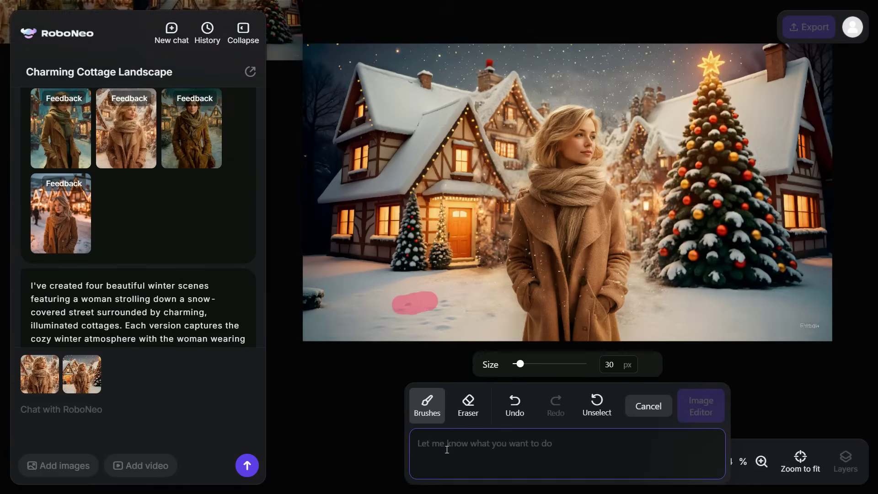
type("The cat is sitting here")
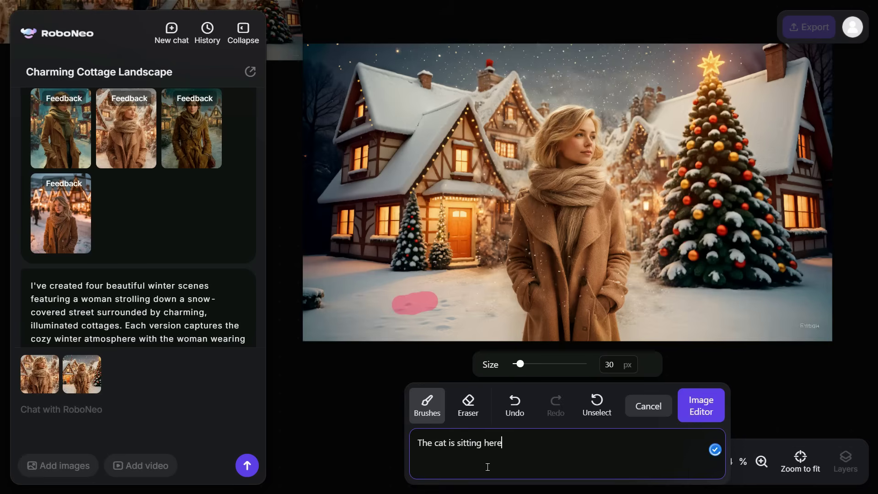
left_click(704, 407)
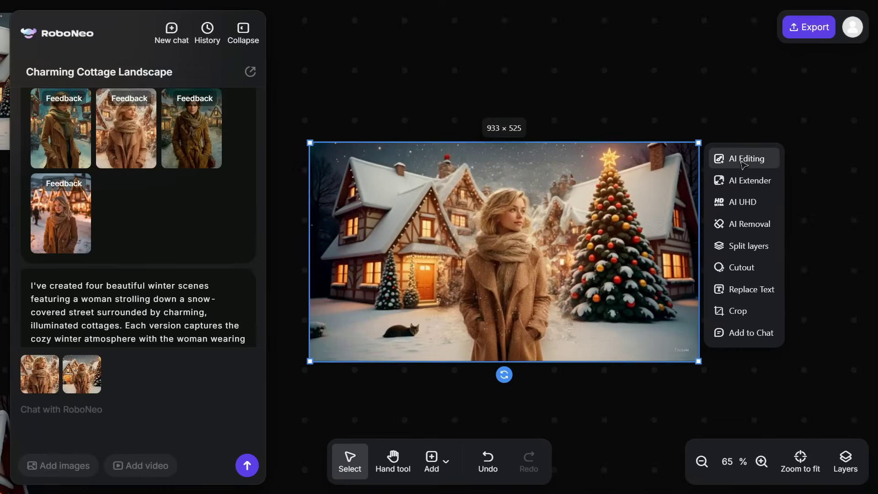
- Mask the woman's coat and generate the edit 'She wears black leather jacket'
left_click(742, 161)
mouse_move(534, 195)
left_mouse_down()
mouse_move(521, 320)
mouse_move(624, 346)
mouse_move(590, 167)
mouse_move(618, 265)
left_mouse_up()
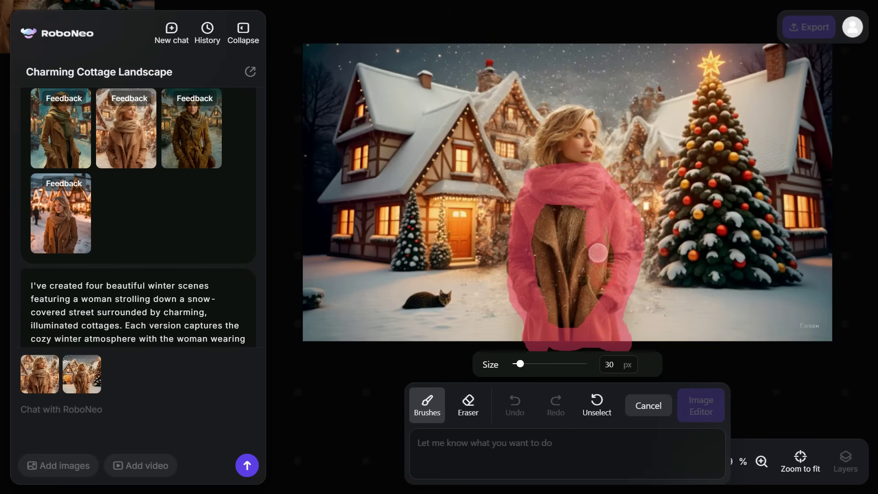
mouse_move(598, 253)
left_mouse_down()
mouse_move(599, 296)
mouse_move(553, 289)
mouse_move(592, 207)
mouse_move(556, 218)
mouse_move(580, 306)
mouse_move(538, 253)
left_mouse_up()
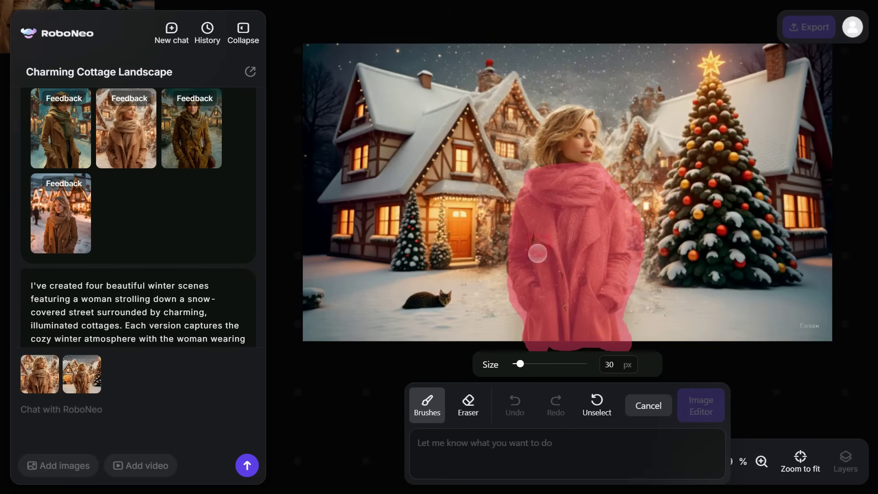
left_click(439, 448)
type("She wears black leather jacket")
left_click(700, 406)
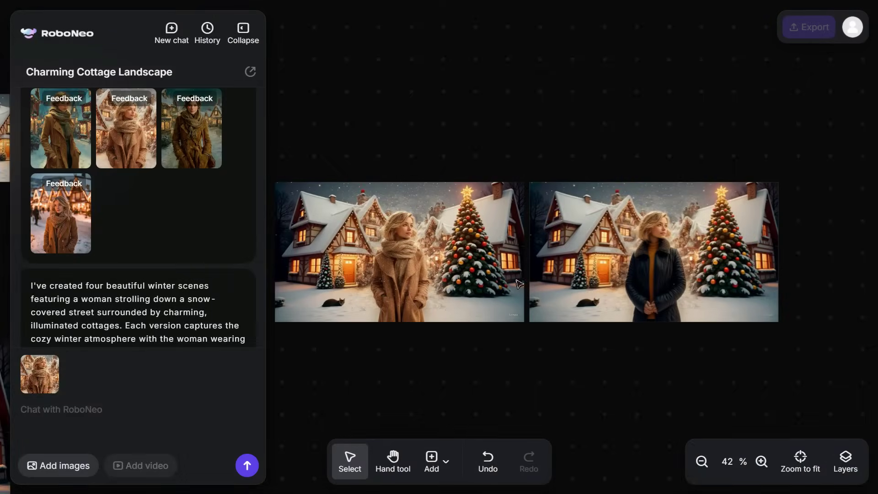
- Zoom in and drag the jacket version left to overlap the original cat image
left_click(760, 462)
left_click(760, 462)
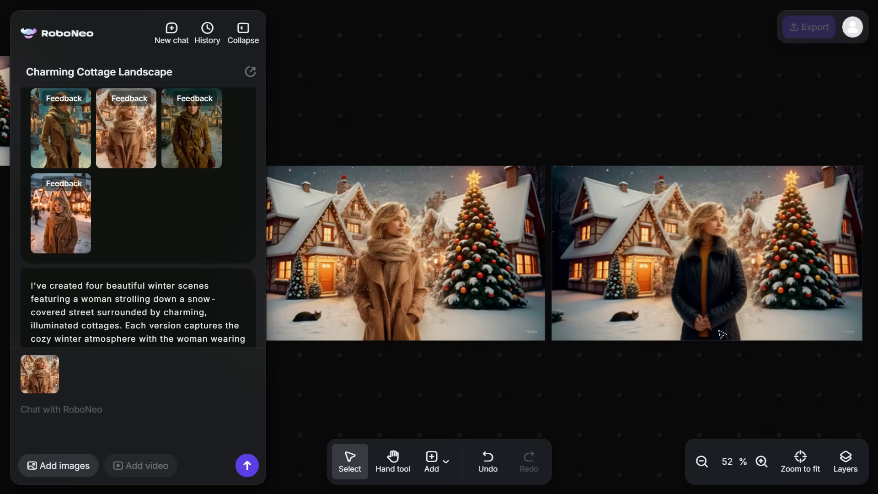
left_click_drag(730, 292, 582, 292)
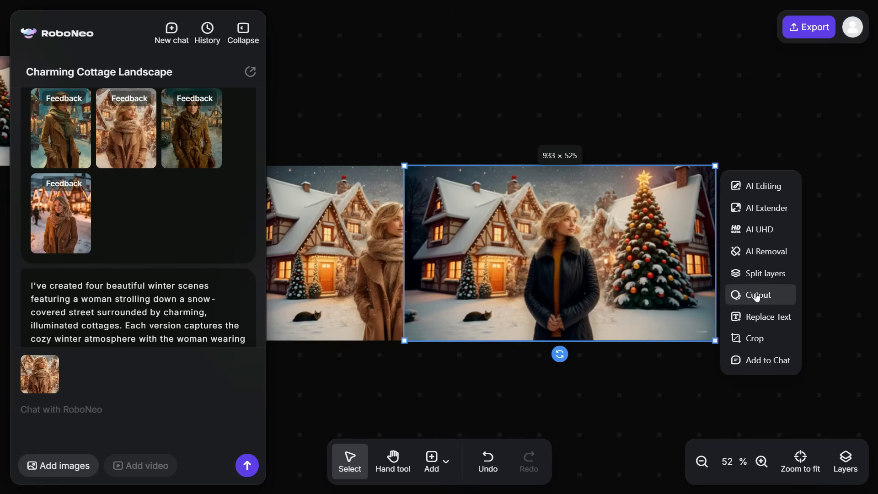
- Upload image file 1 and ask the chat to add a couple to the pink house
left_click(60, 470)
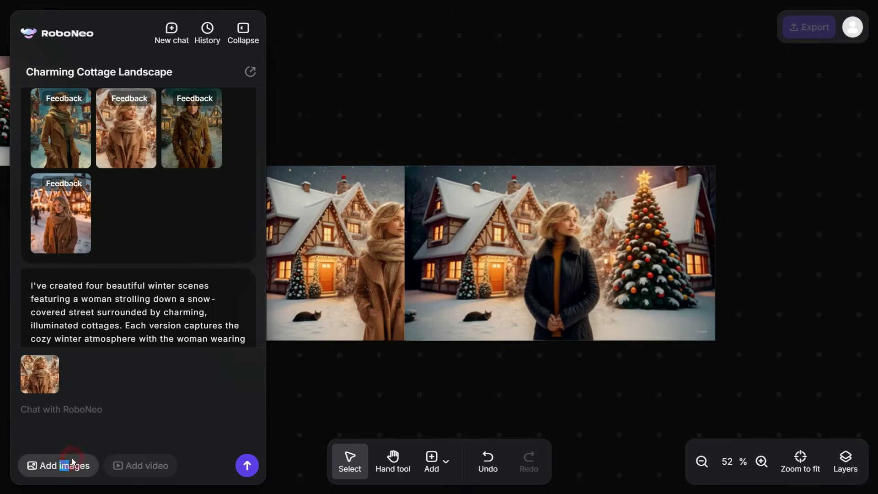
left_click(75, 470)
double_click(190, 159)
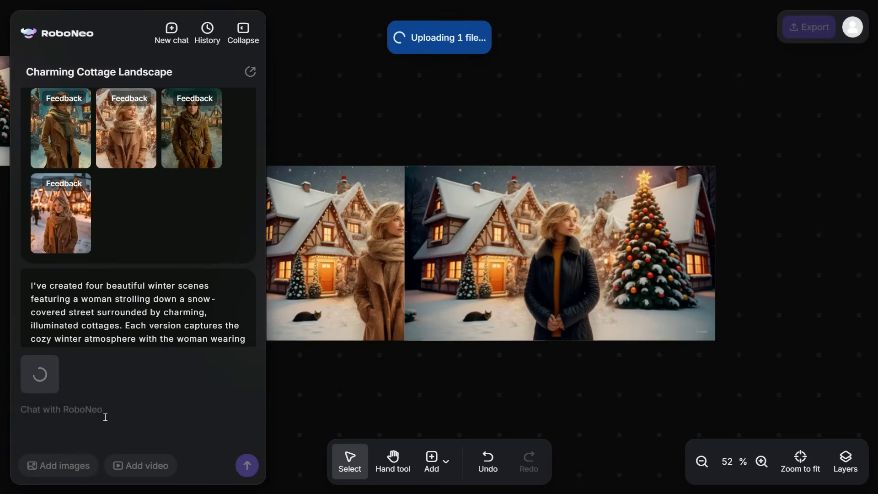
left_click(47, 424)
type("In this image, add a man and woman walking towards the house.")
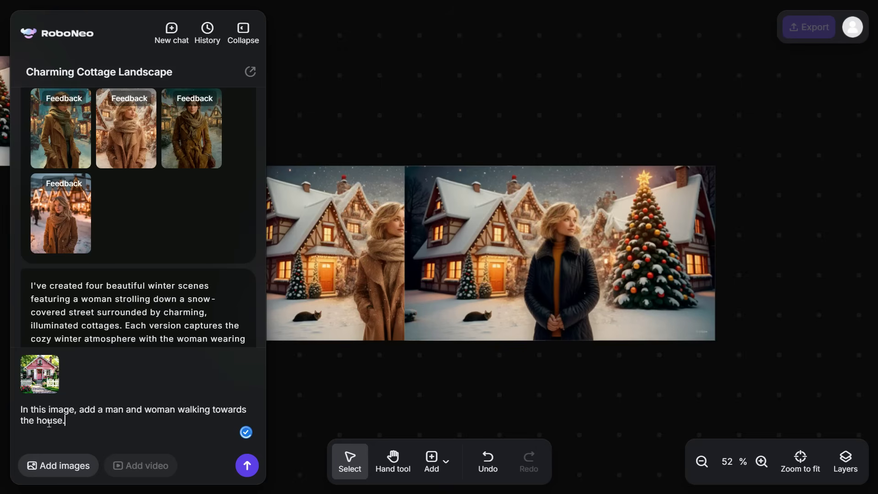
left_click(250, 467)
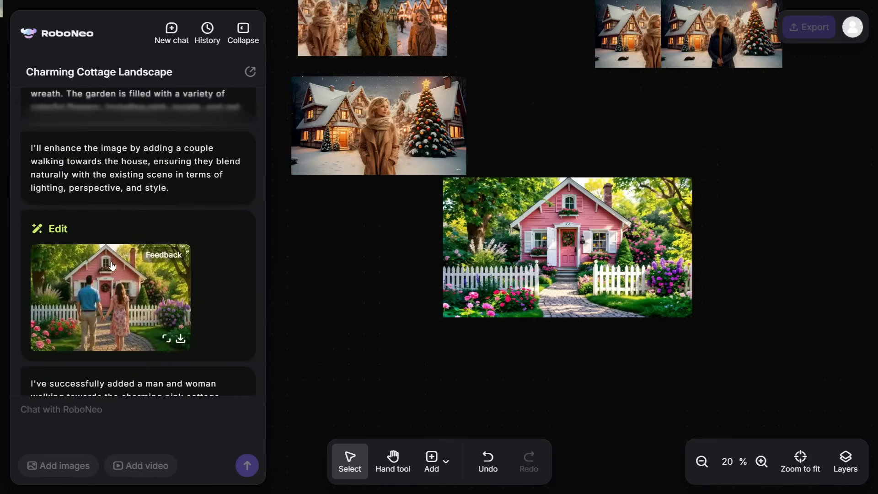
- Place the 1536 × 1024 couple image on the canvas, attach it to the chat and inspect it full-size
left_click_drag(113, 305, 360, 312)
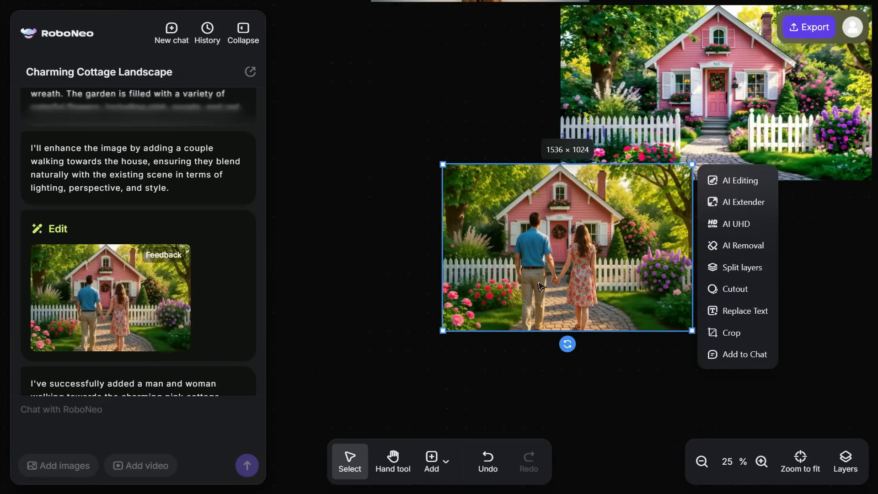
scroll(507, 300, "up", 1)
left_click_drag(507, 301, 467, 301)
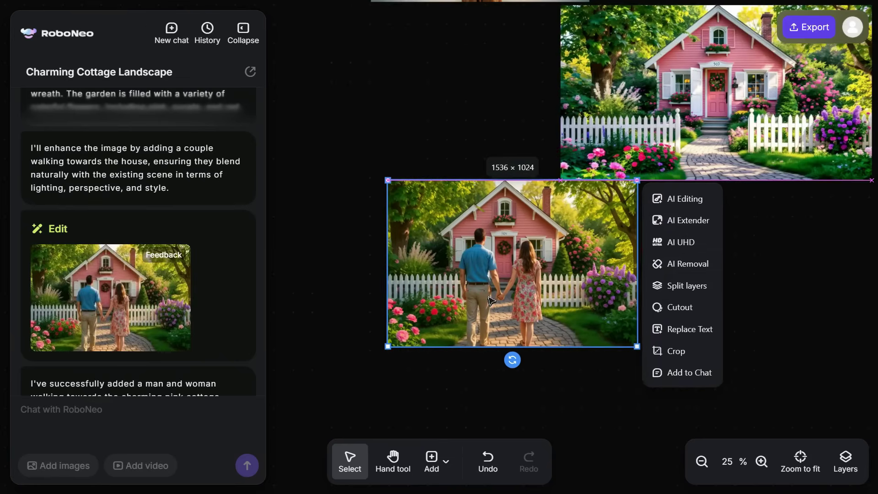
left_click(679, 374)
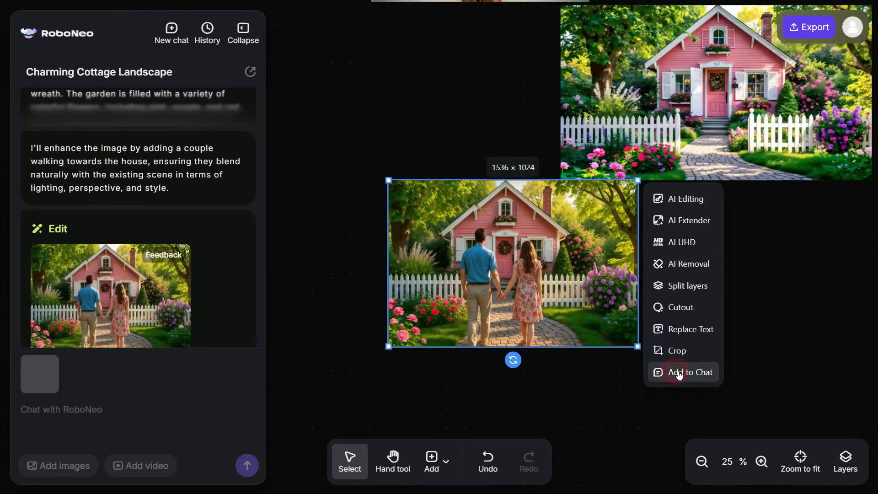
left_click(38, 383)
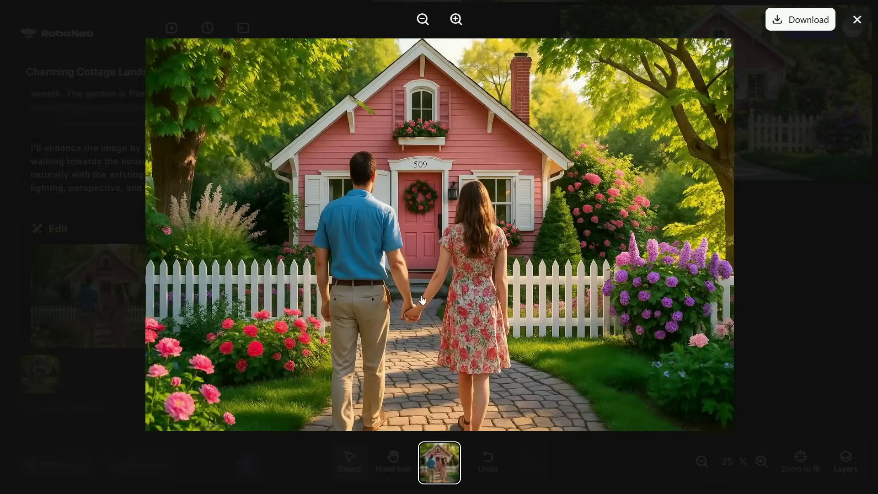
left_click(456, 20)
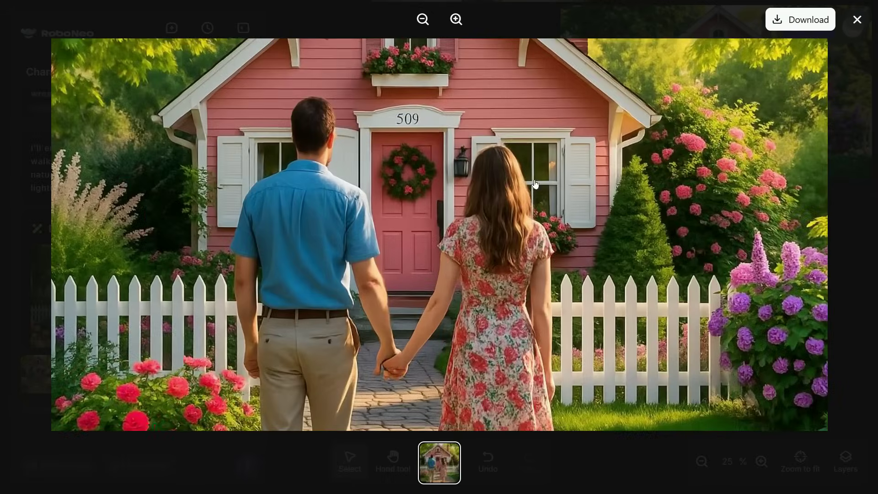
scroll(545, 239, "down", 3)
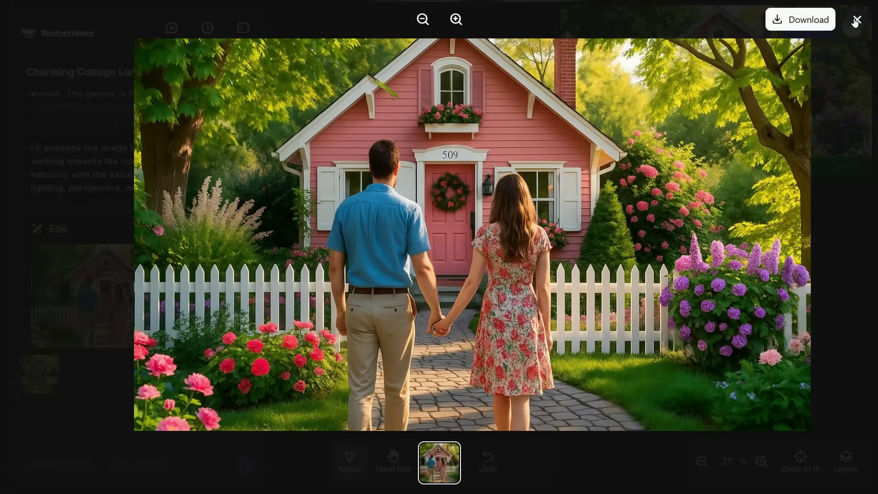
left_click(856, 20)
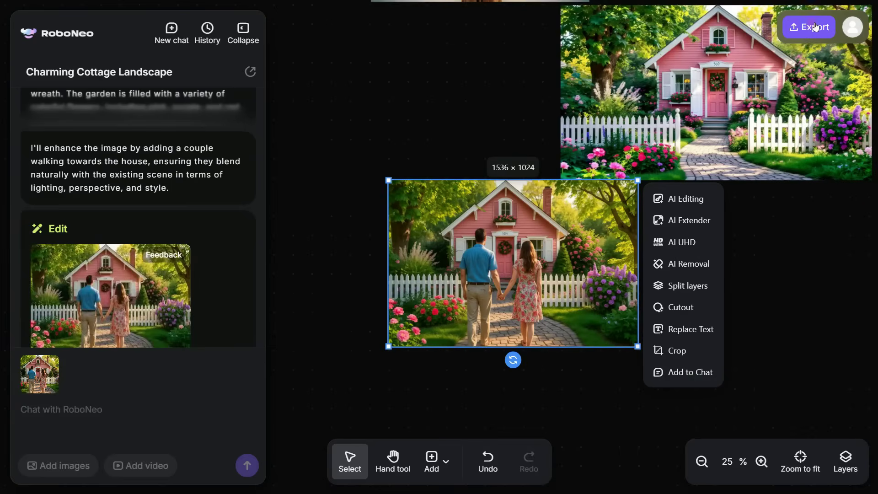
- Send the chat request 'Convert this image into a 5-second video' for the couple image
left_click(816, 27)
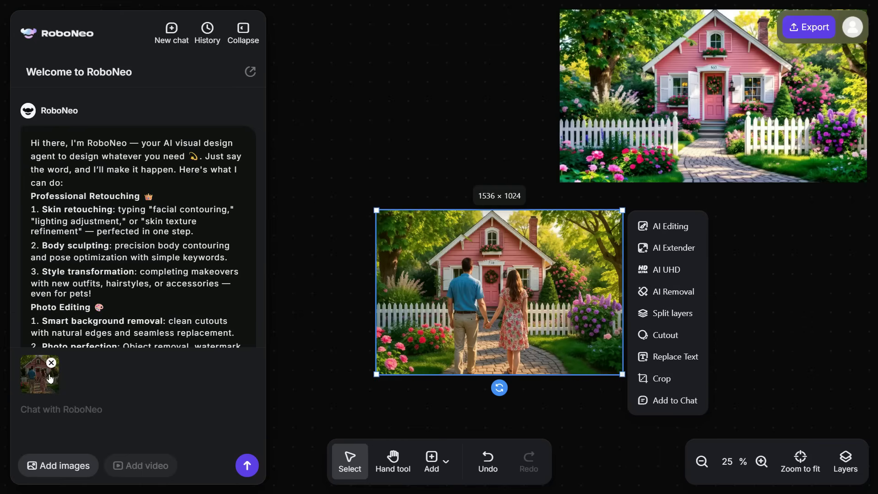
left_click(71, 422)
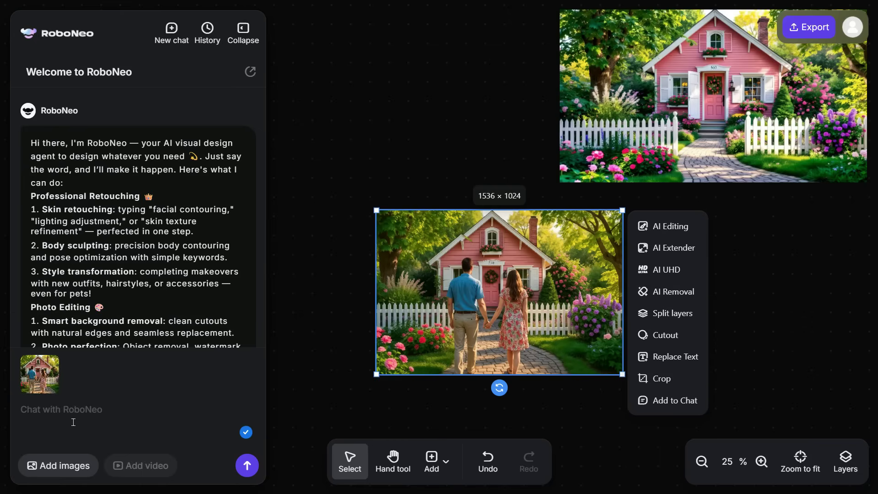
type("Convert this image into a 5-second video")
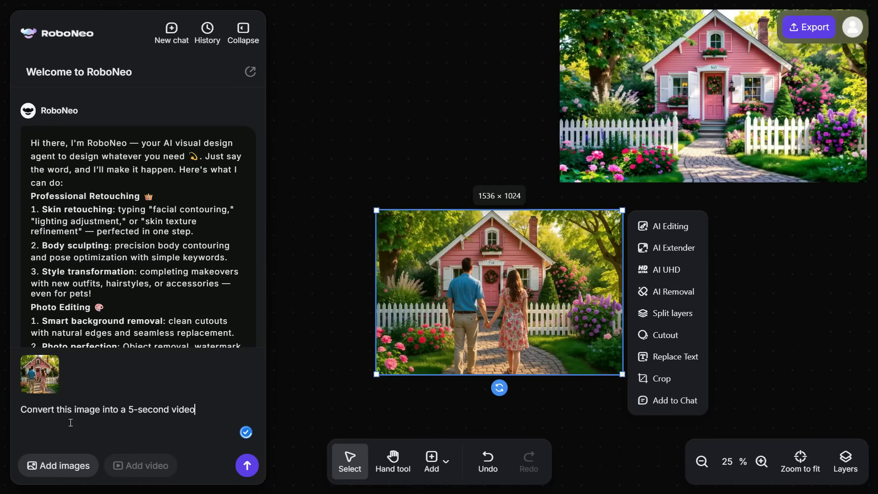
left_click(254, 468)
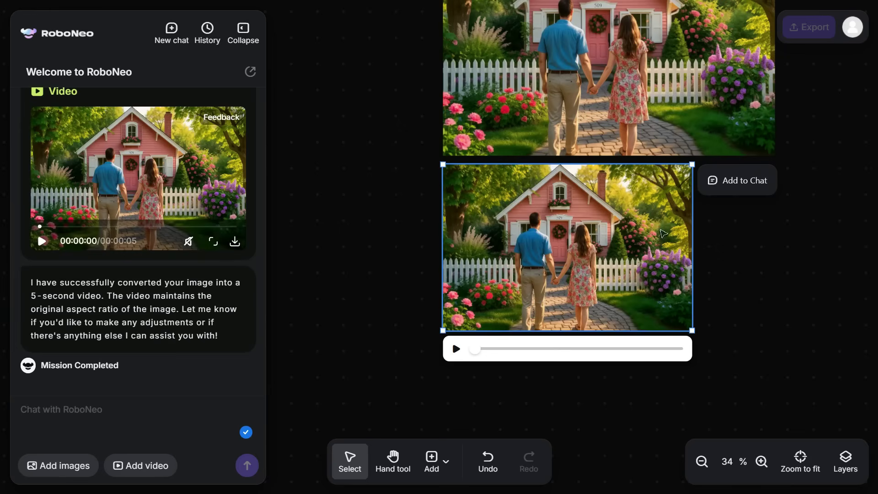
- Attach the 5-second couple video to chat and request romantic garden-style background music
left_click(742, 181)
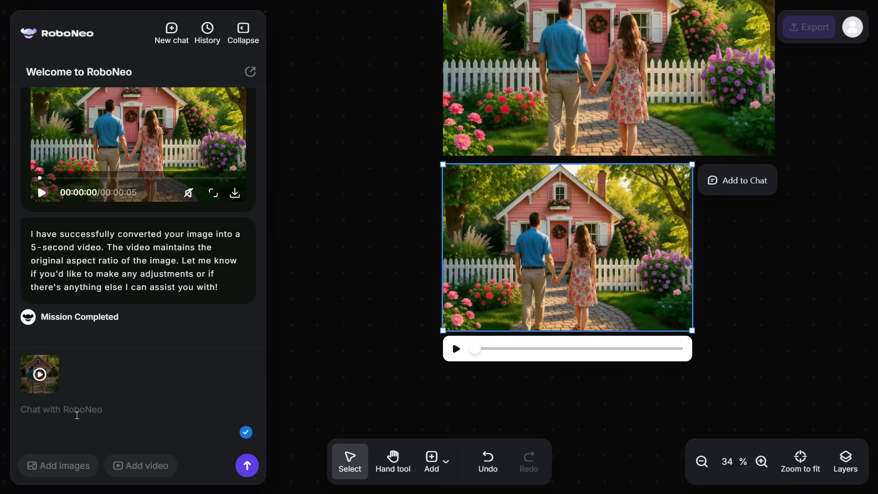
left_click(65, 419)
type("Also add a romantic music to the background according to the scene")
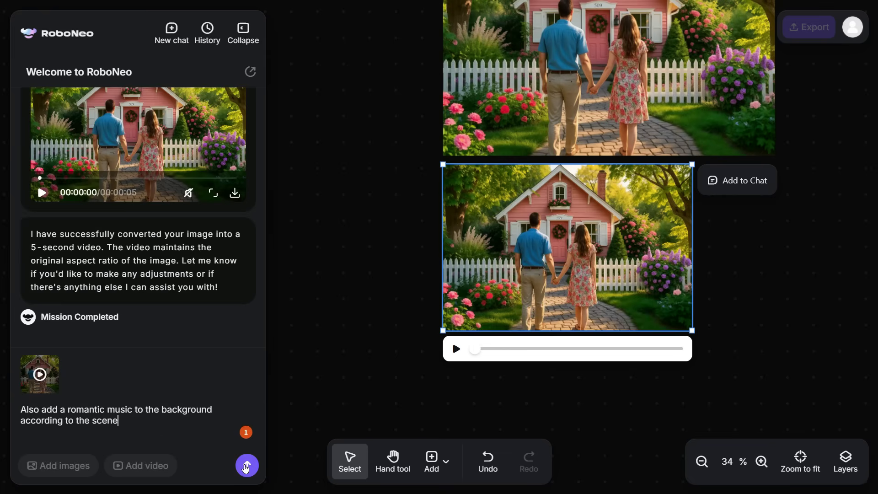
left_click(246, 467)
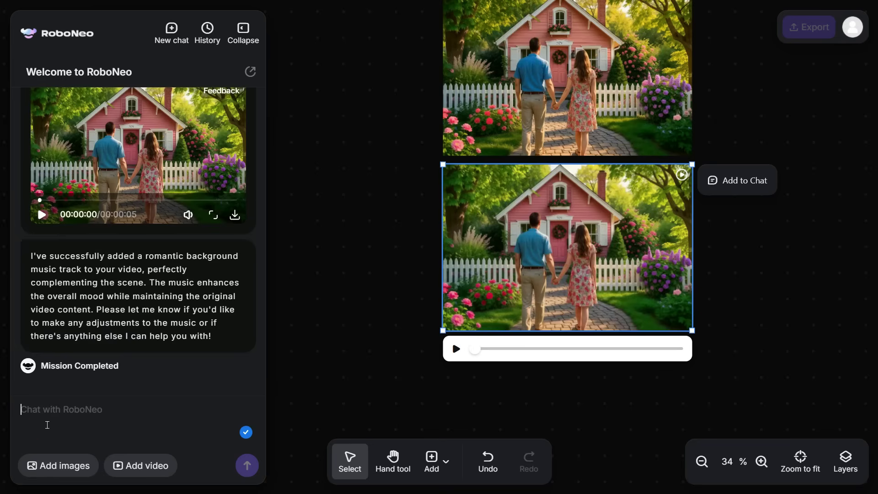
- Submit the hyper-realistic prompt for a 10-second 16:9 video of a woman in a misty golden-hour forest
type("A hyper-realistic cinematic video of a beautiful woman walking slowly through a dense, misty forest during golden hour. She has a calm, thoughtful expression and wears a modest, casual outfit-long sleeves, pants, and ankle boots. Aspect Ratio: 16:9.")
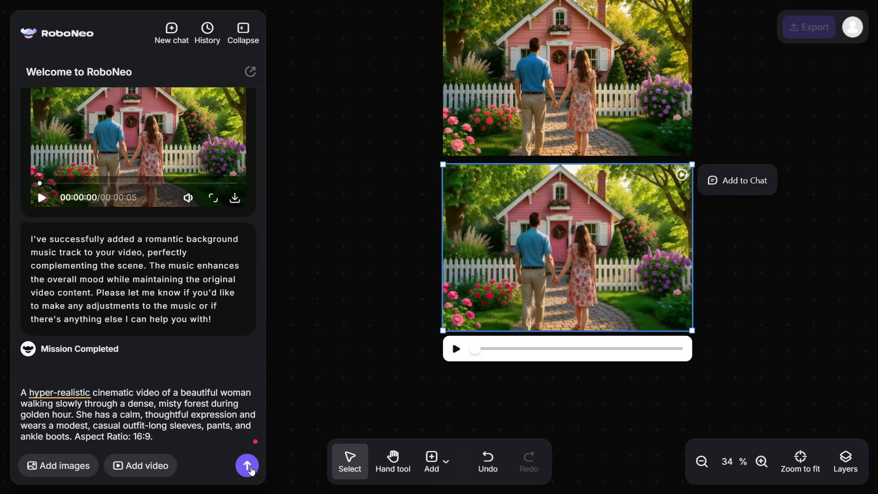
left_click(249, 469)
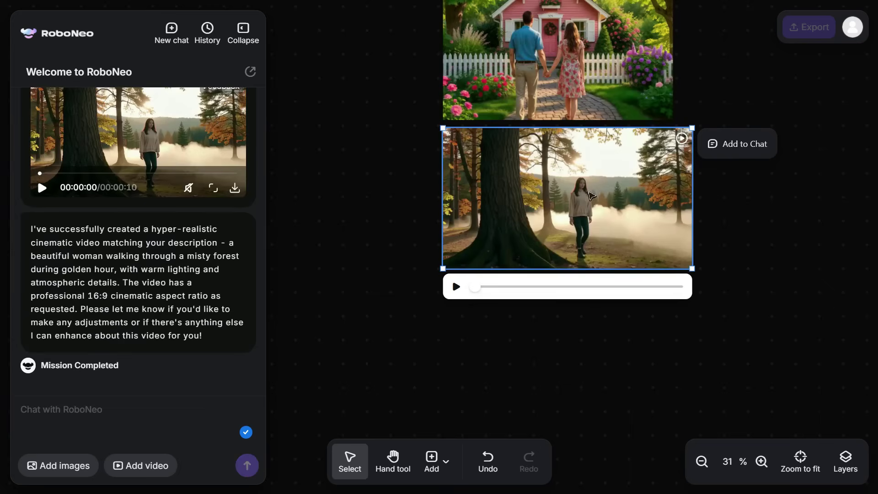
left_click(218, 190)
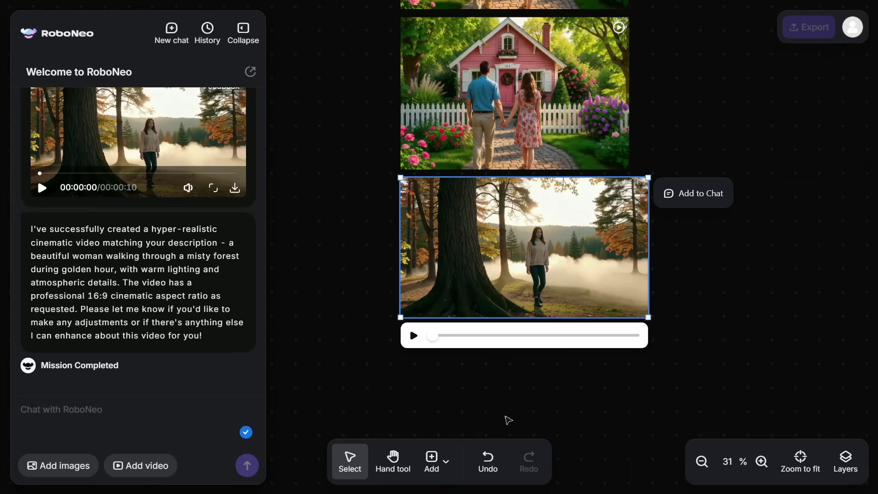
- Import the smiling-woman street video, attach it to chat, and enter the pastel watercolor-animation prompt
left_click(442, 467)
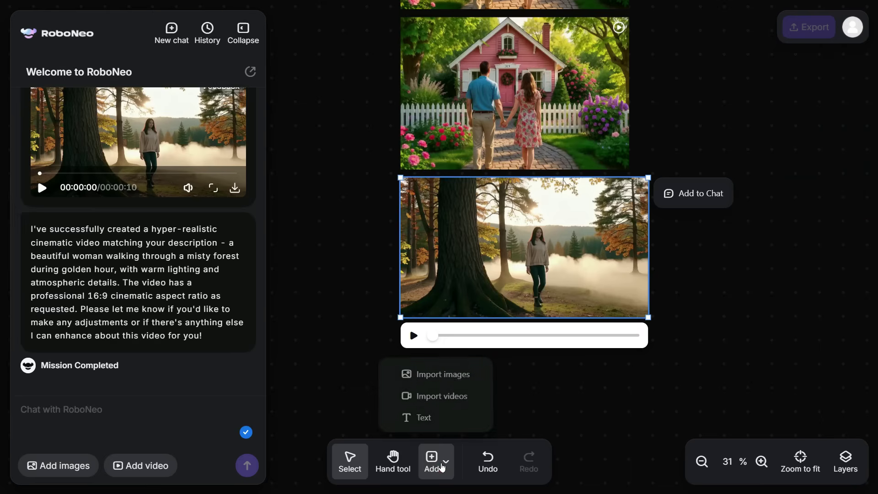
left_click(440, 398)
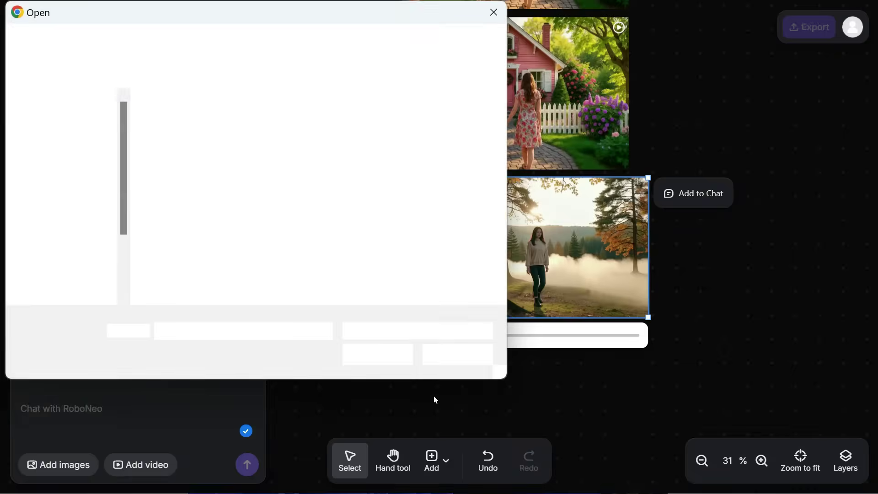
double_click(177, 150)
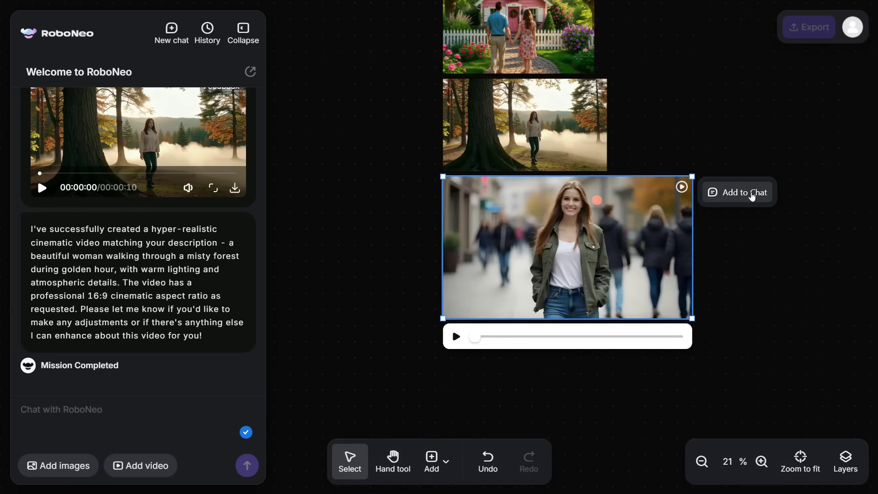
left_click(752, 195)
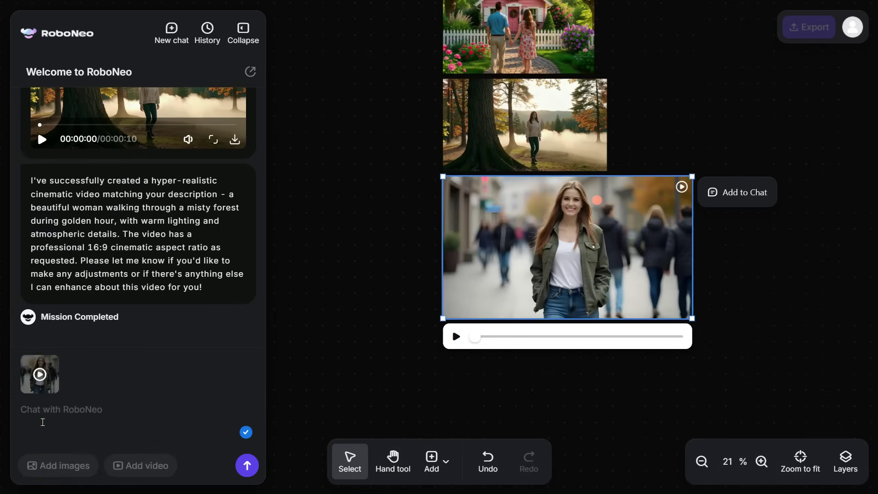
type("Convert this video to styled like watercolor animation with soft edges and pastel colors")
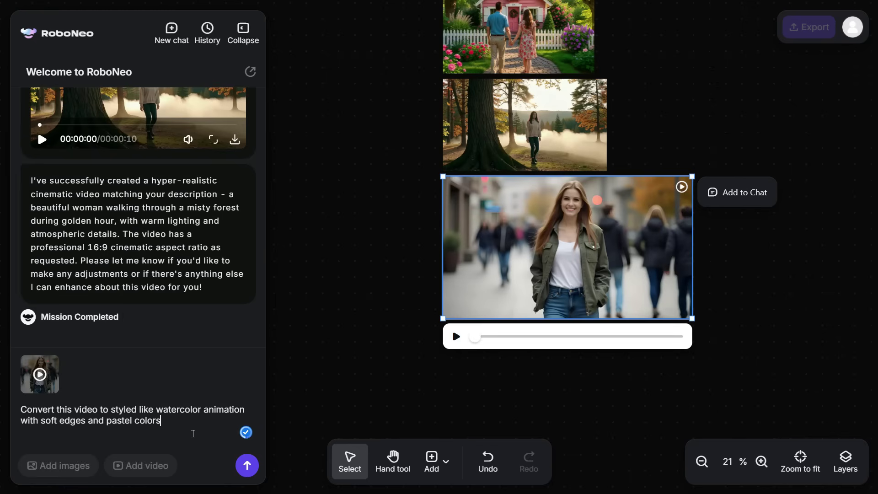
- Send the watercolor-animation restyle request for the street video
left_click(248, 466)
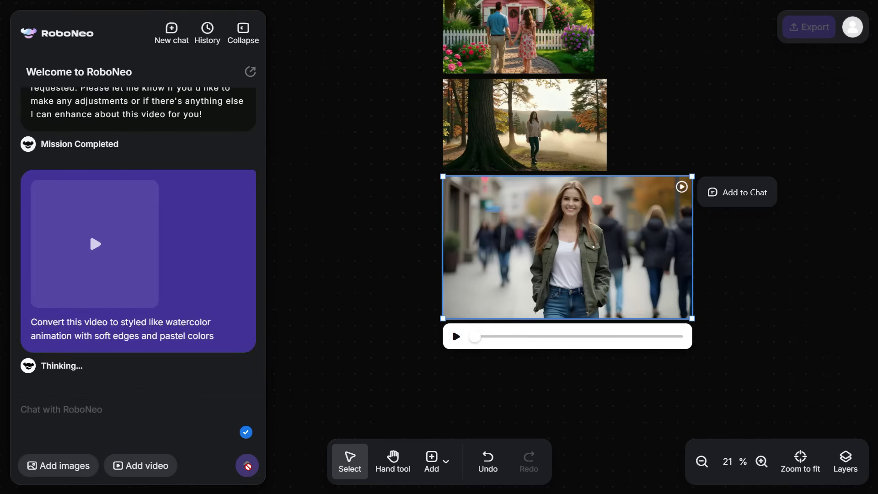